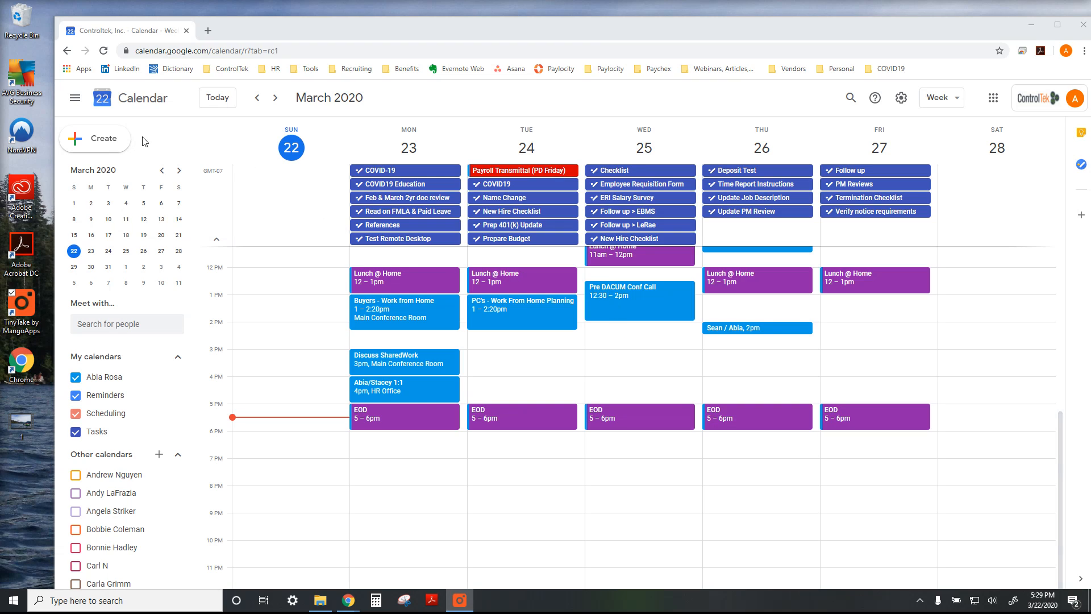
Create a new calendar event with the full set of options and title it "Meeting"
click(111, 144)
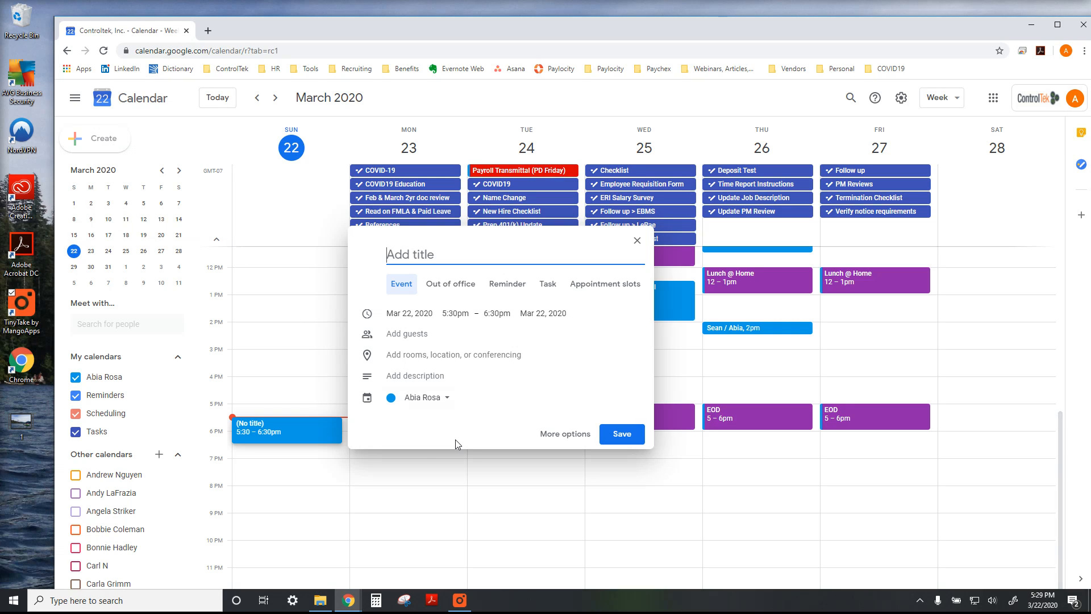
click(587, 439)
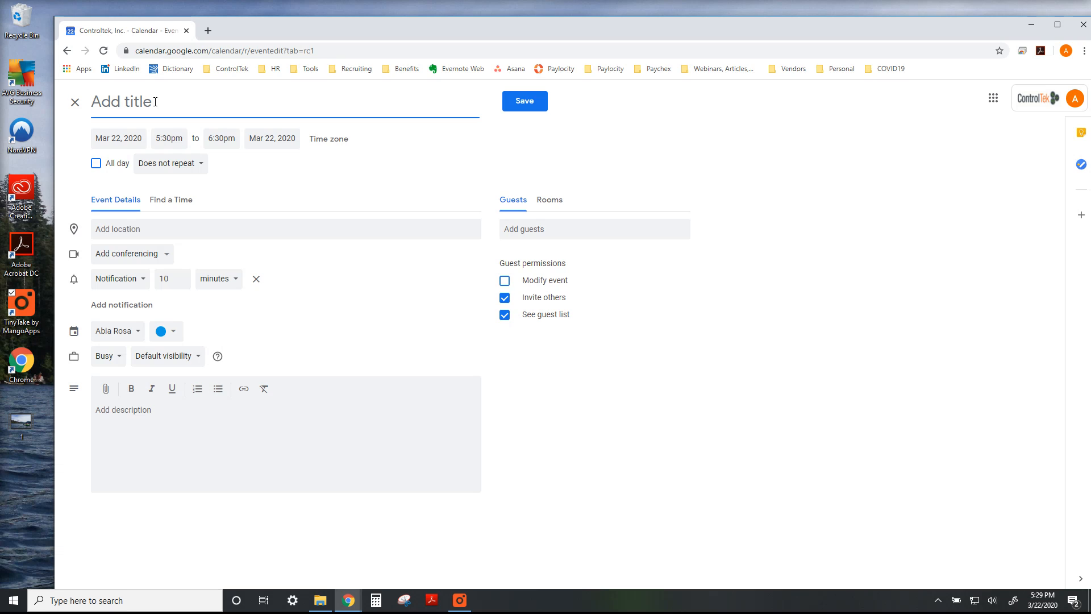
text(Meeting)
Schedule the event for Mar 28, 2020, from 12:00pm to 1:00pm
click(129, 139)
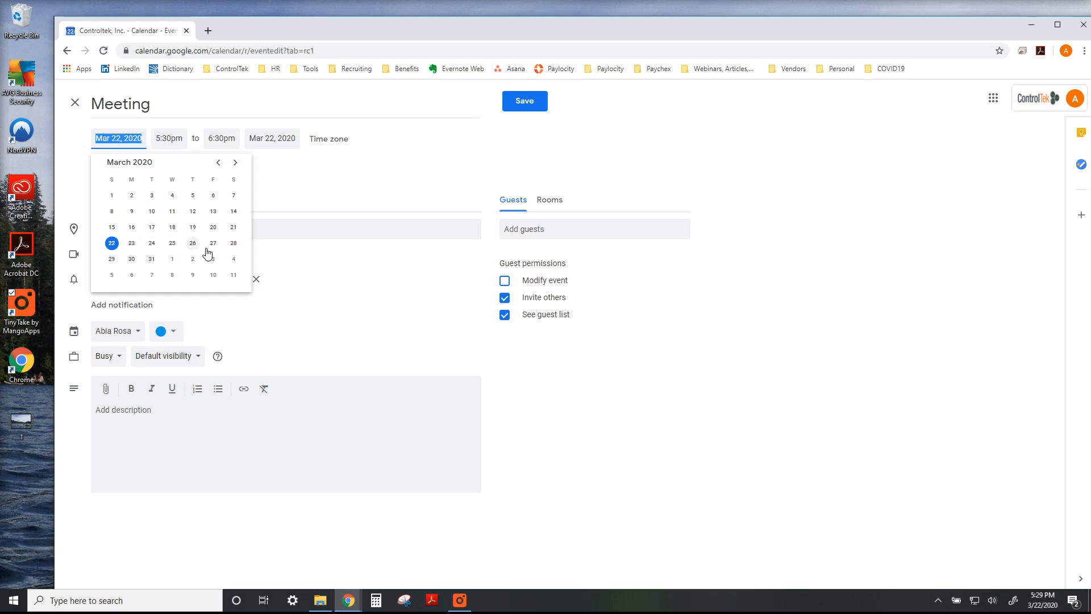
click(234, 244)
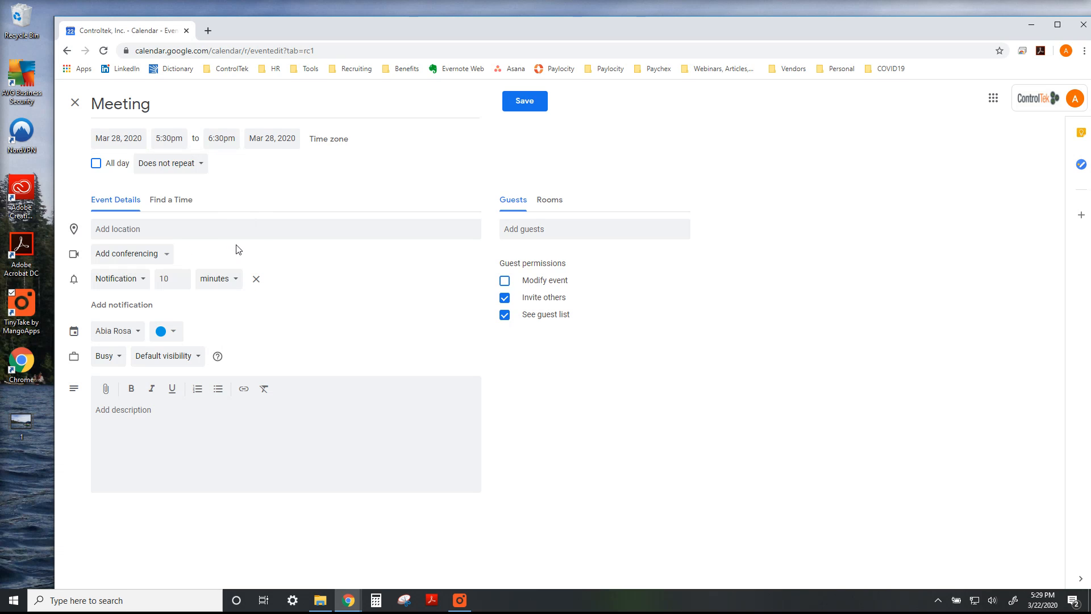
click(176, 138)
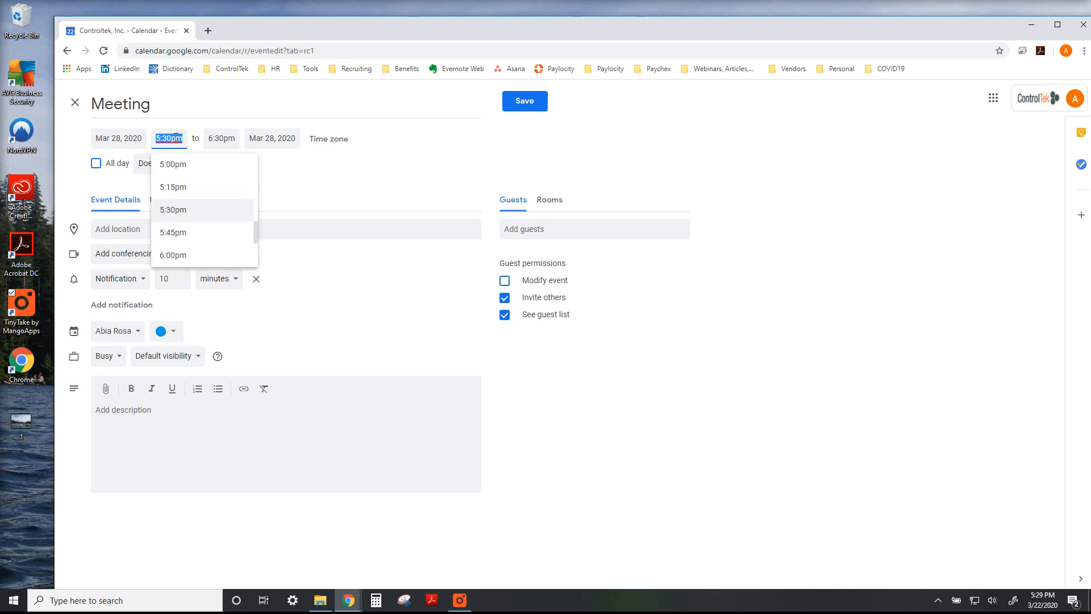
scroll(220, 233, up, 7)
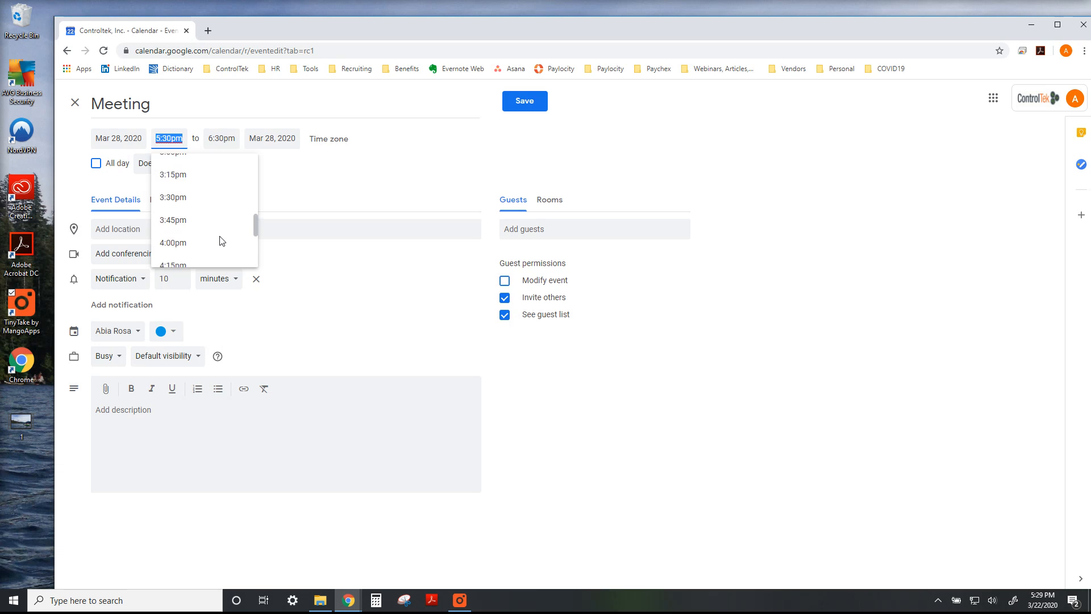
scroll(216, 219, up, 2)
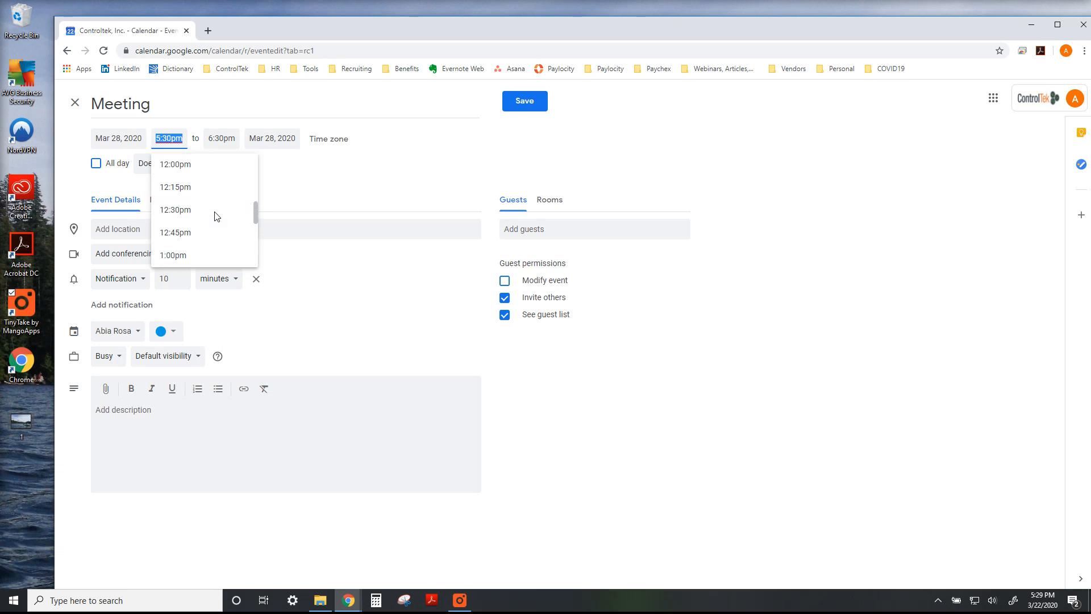
click(196, 222)
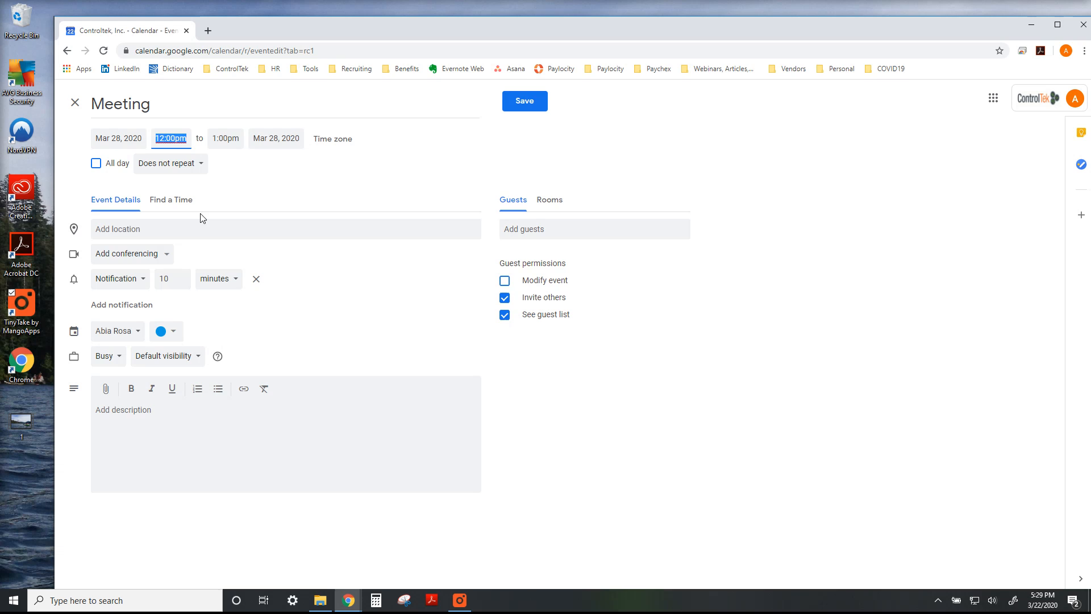
click(232, 181)
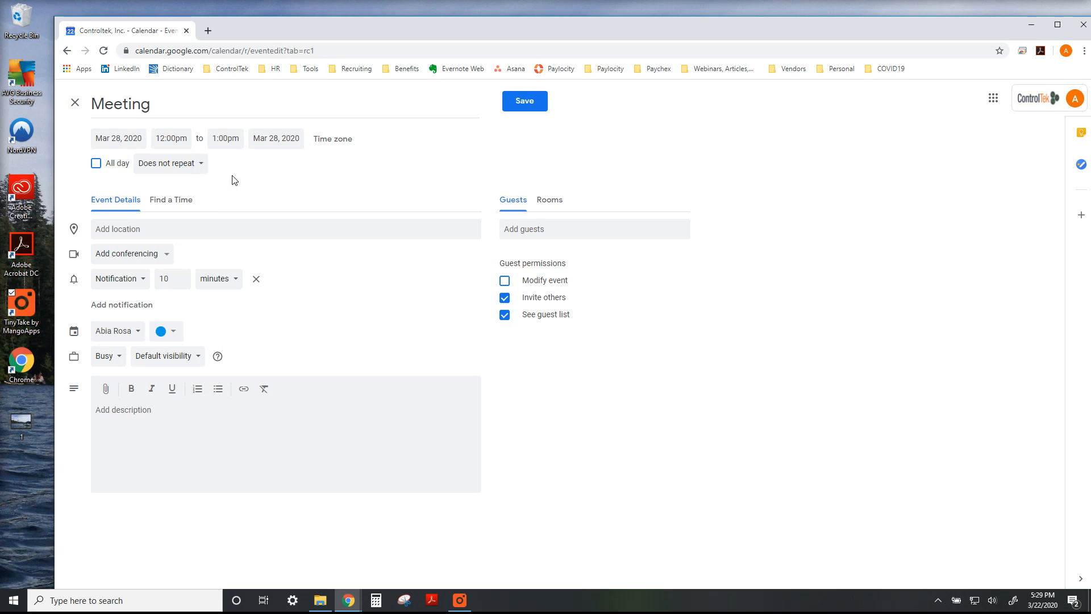
click(225, 138)
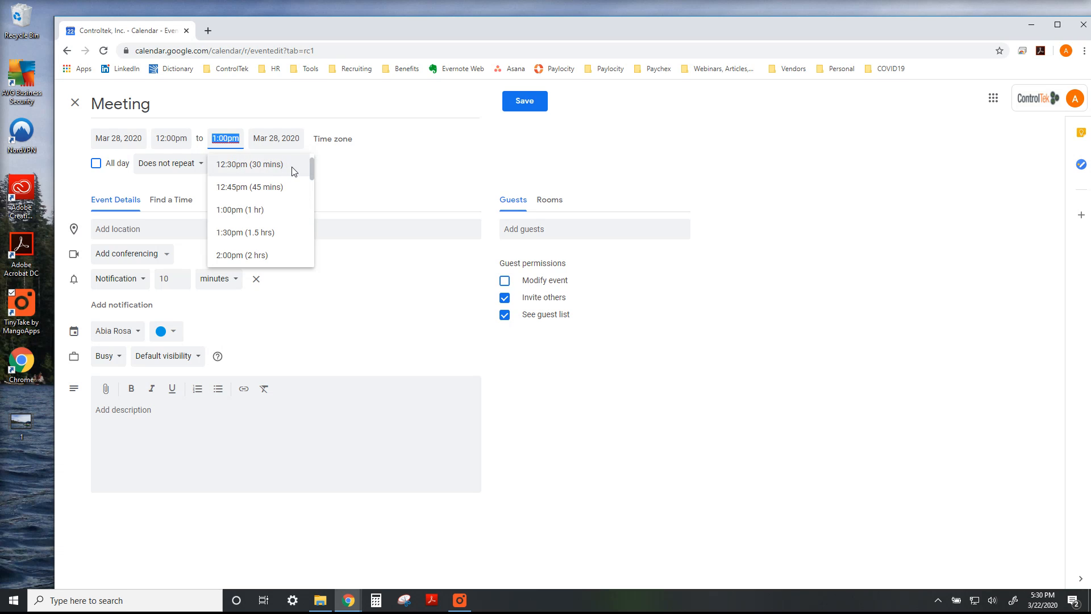
click(288, 209)
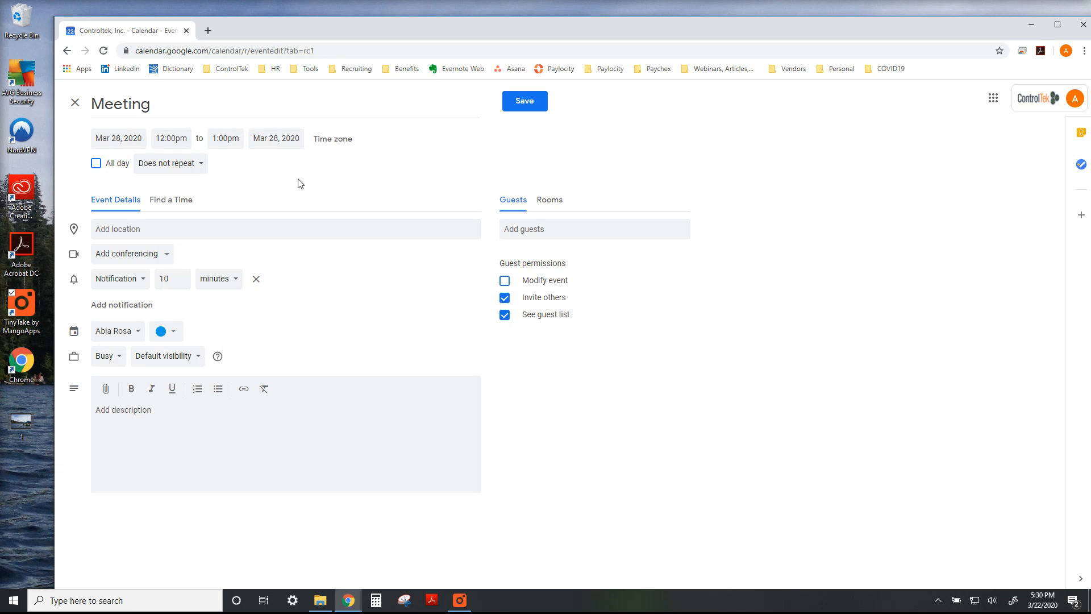
Try the all-day setting on the event, switch it off again, and look through the repeat options
click(96, 165)
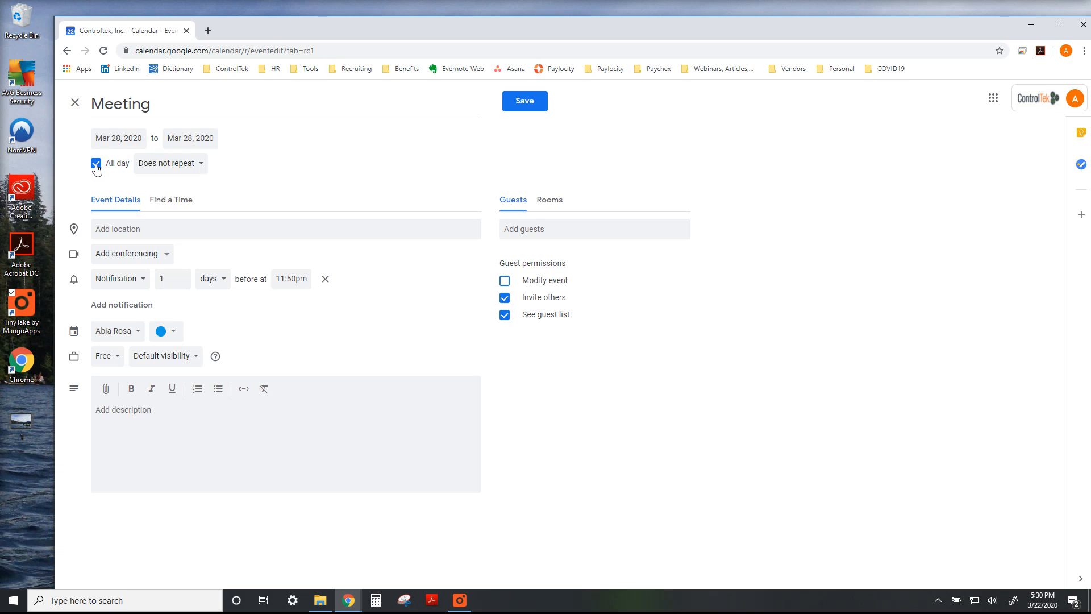
click(96, 164)
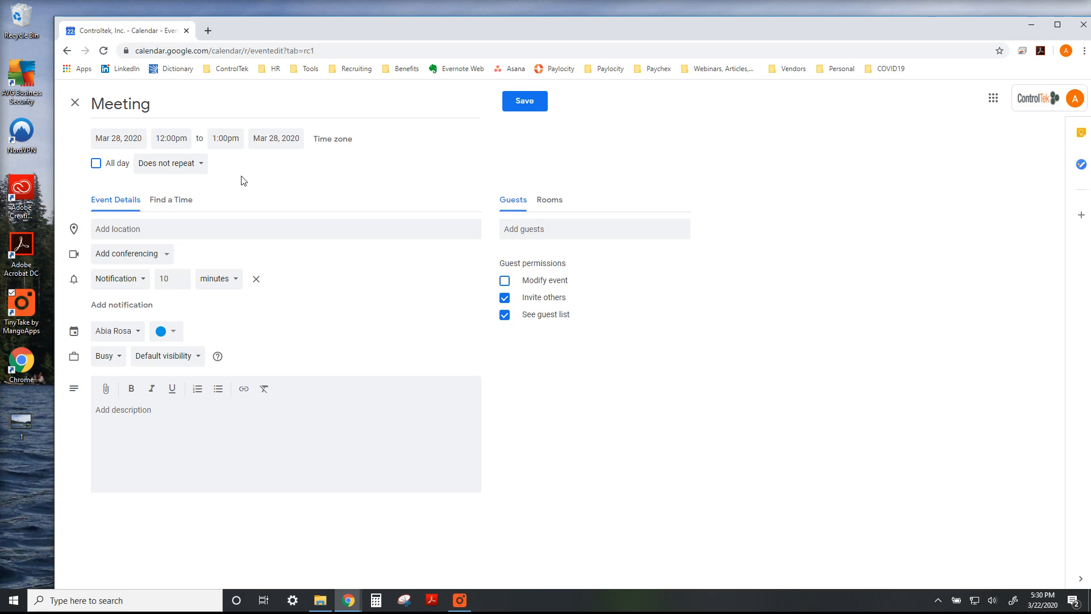
click(203, 171)
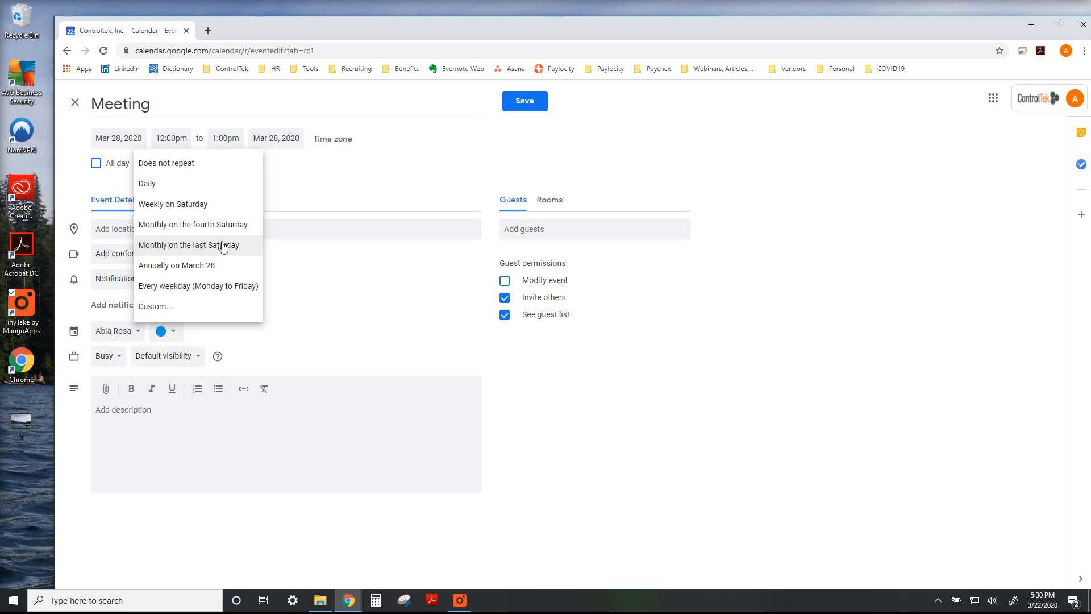
click(370, 187)
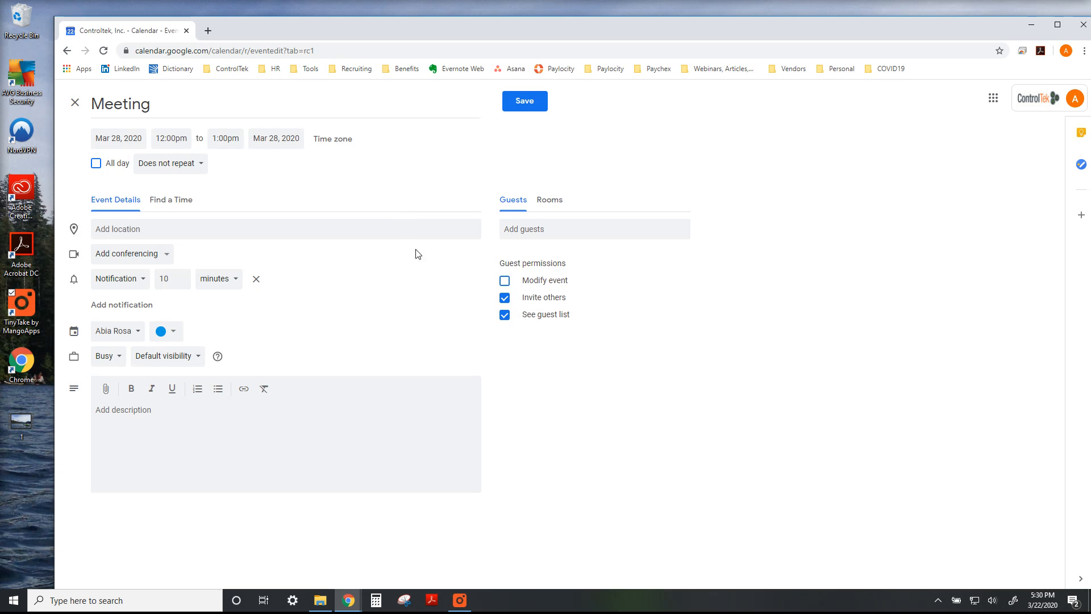
Search for a coworker by first name and add the first match as a guest
click(588, 231)
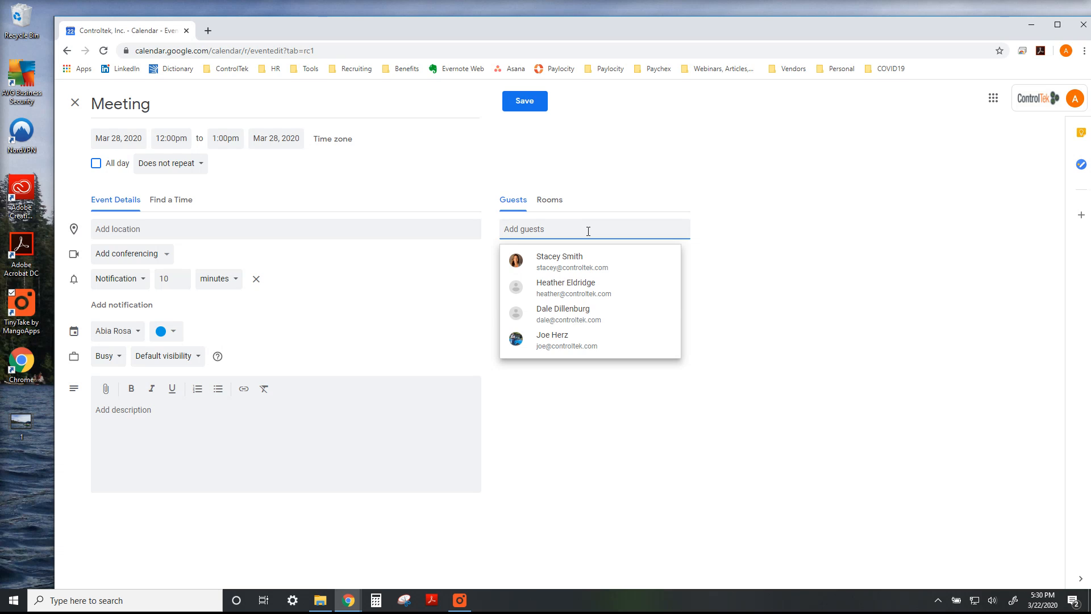
text(Sean)
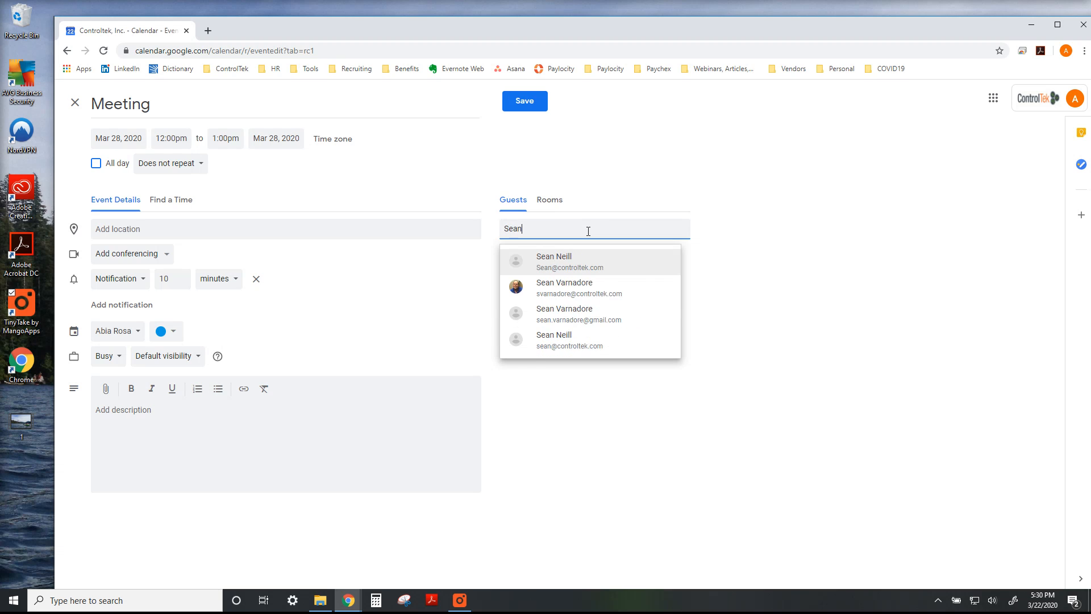
click(606, 258)
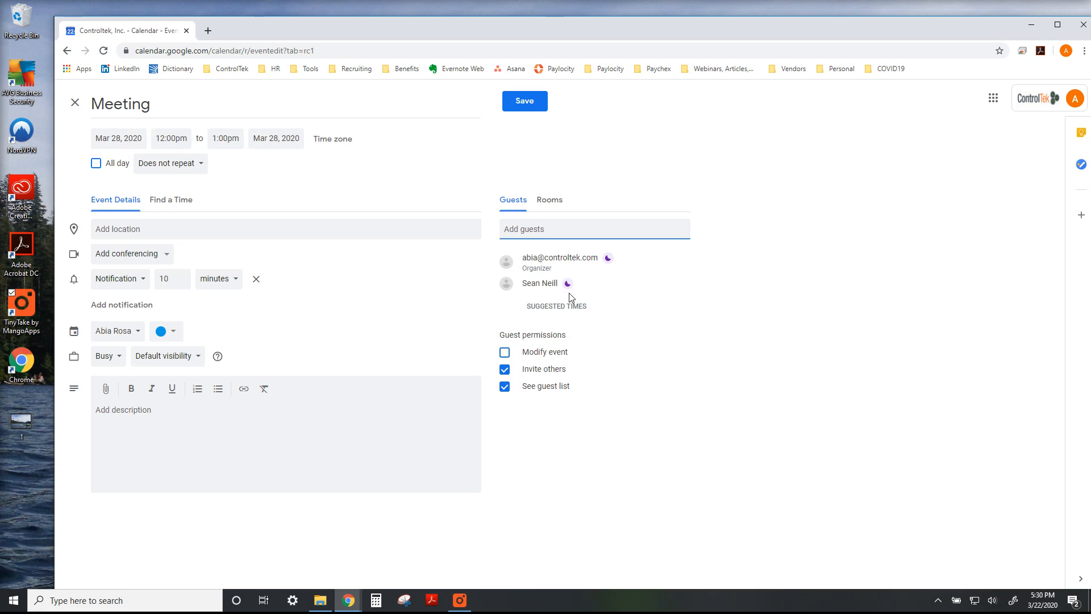
Compare the guests' schedules and move the meeting to the shared free slot on Mar 24, 10:30am to 11:30am
mouse_move(569, 290)
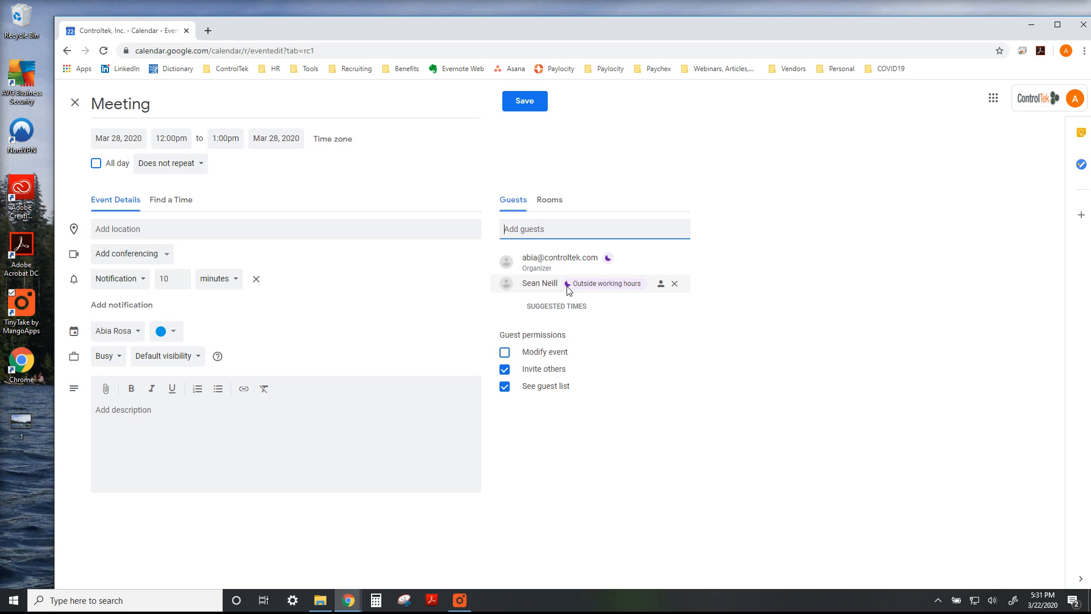
click(165, 200)
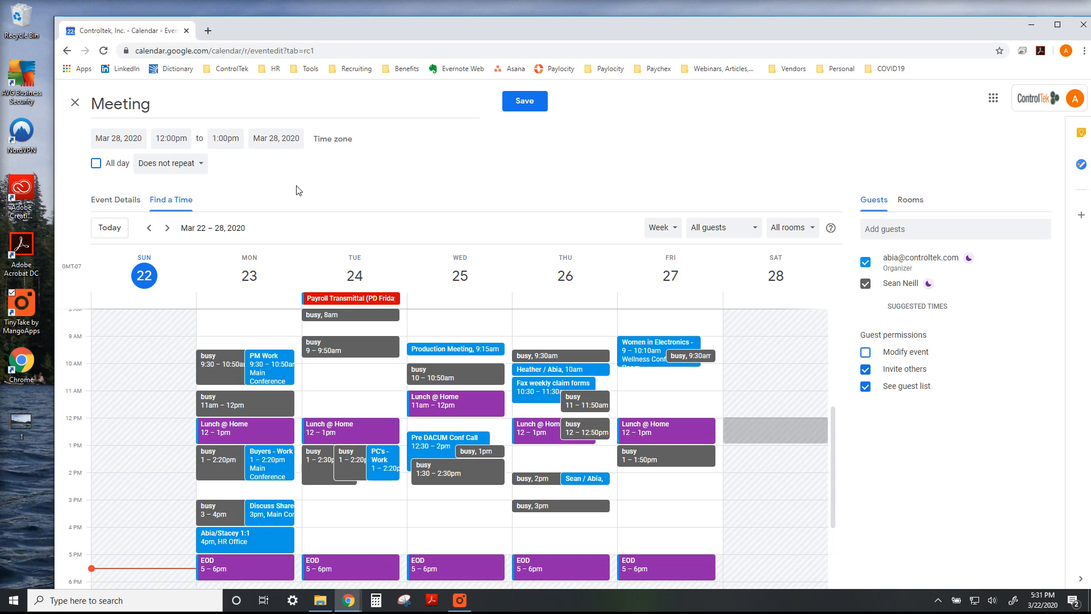
click(342, 380)
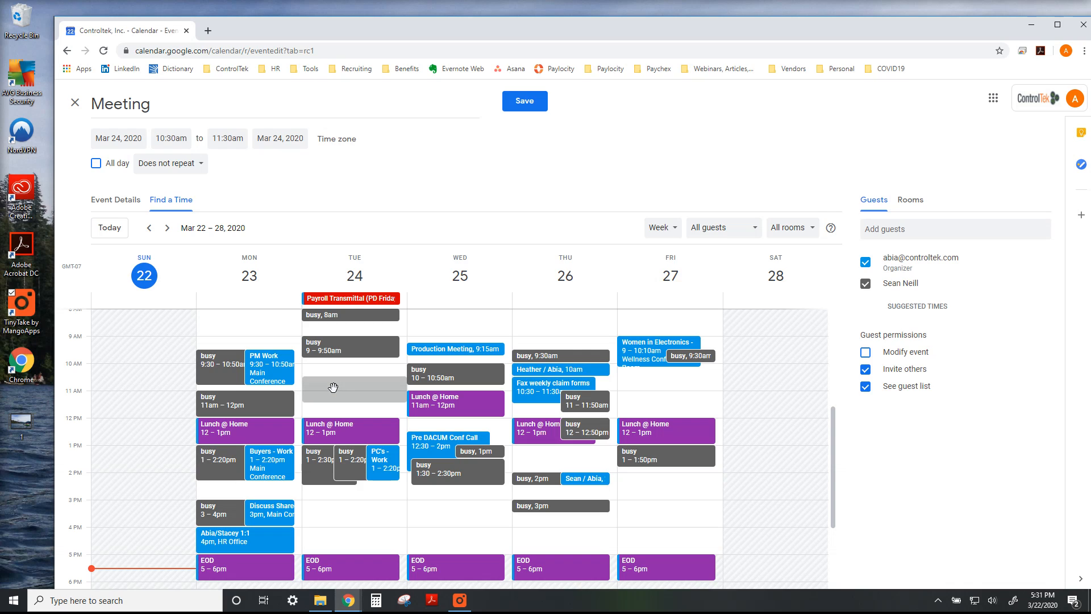
click(109, 202)
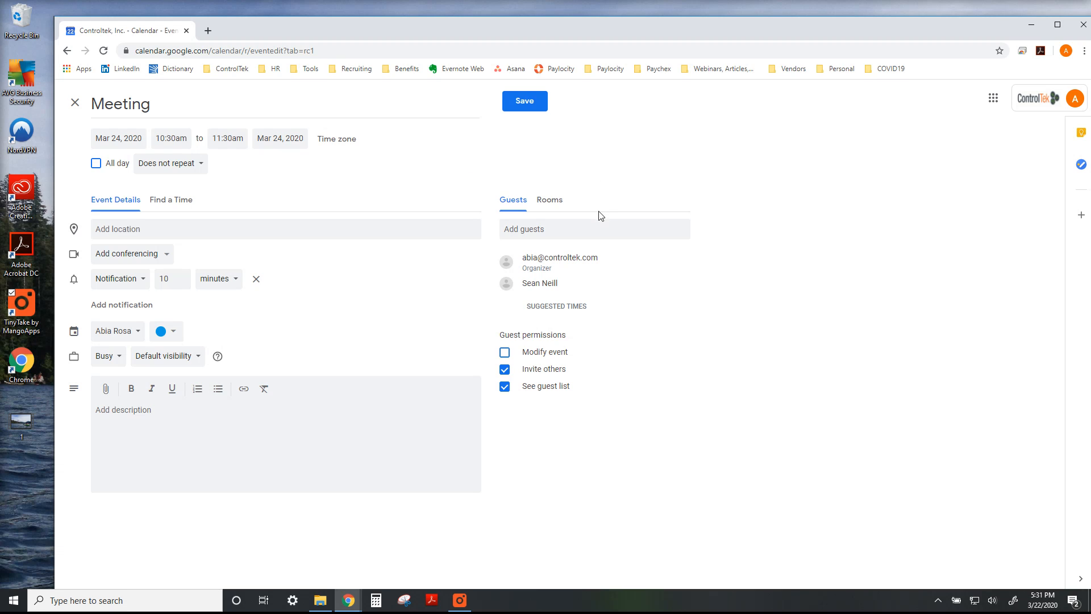
Book the Main Conference Room for the meeting and return to the guest list
click(560, 208)
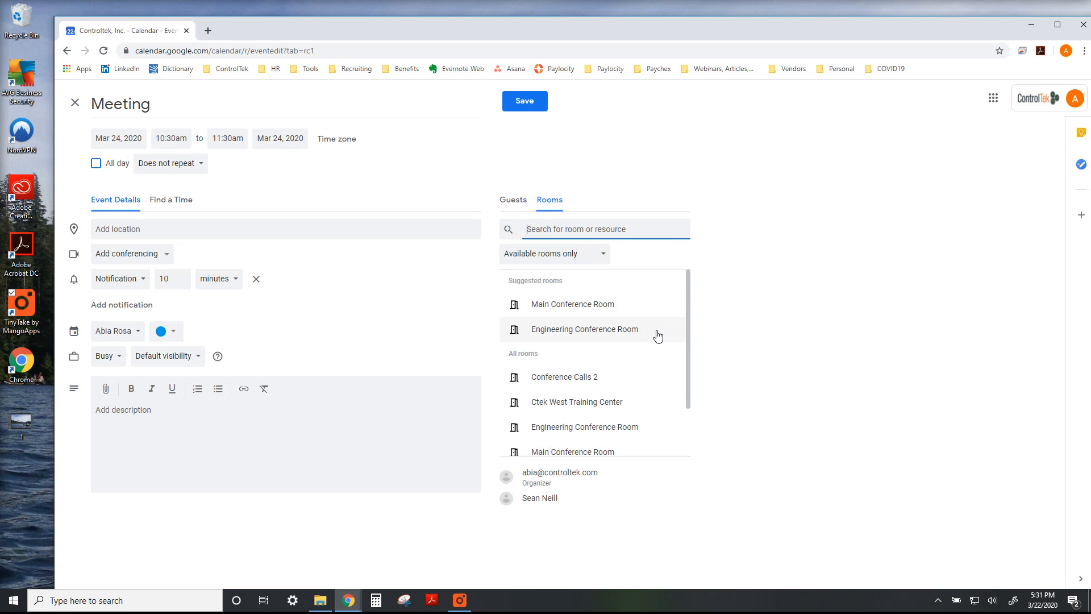
click(633, 309)
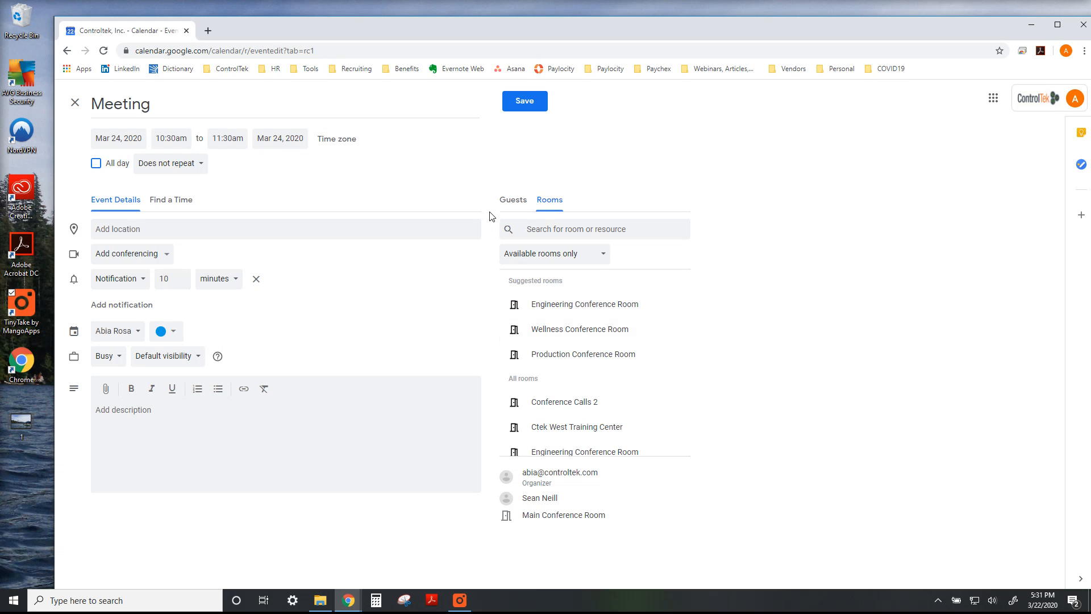
click(510, 206)
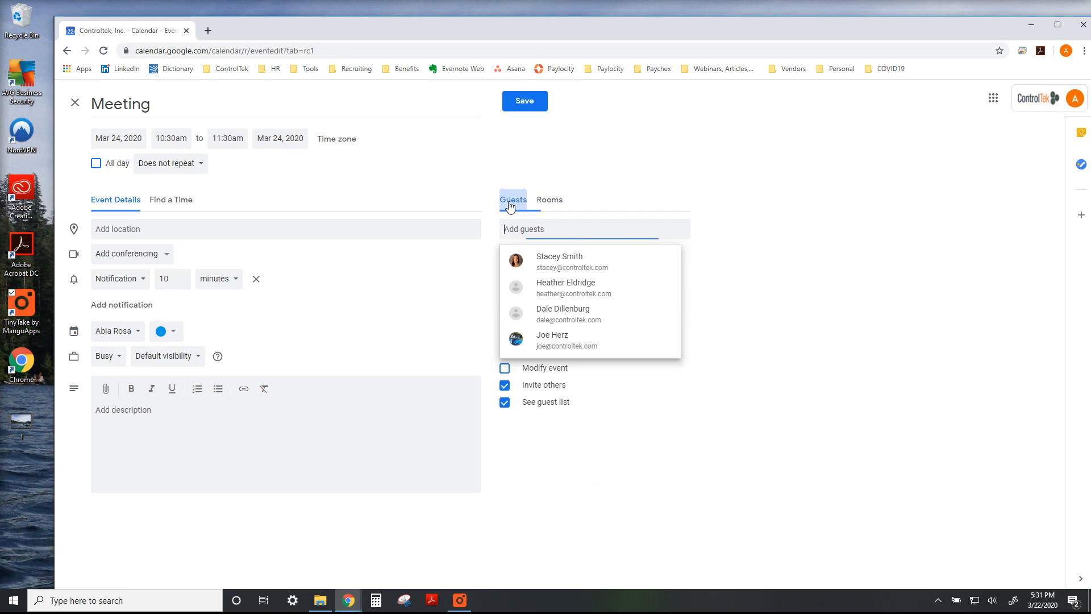
click(455, 295)
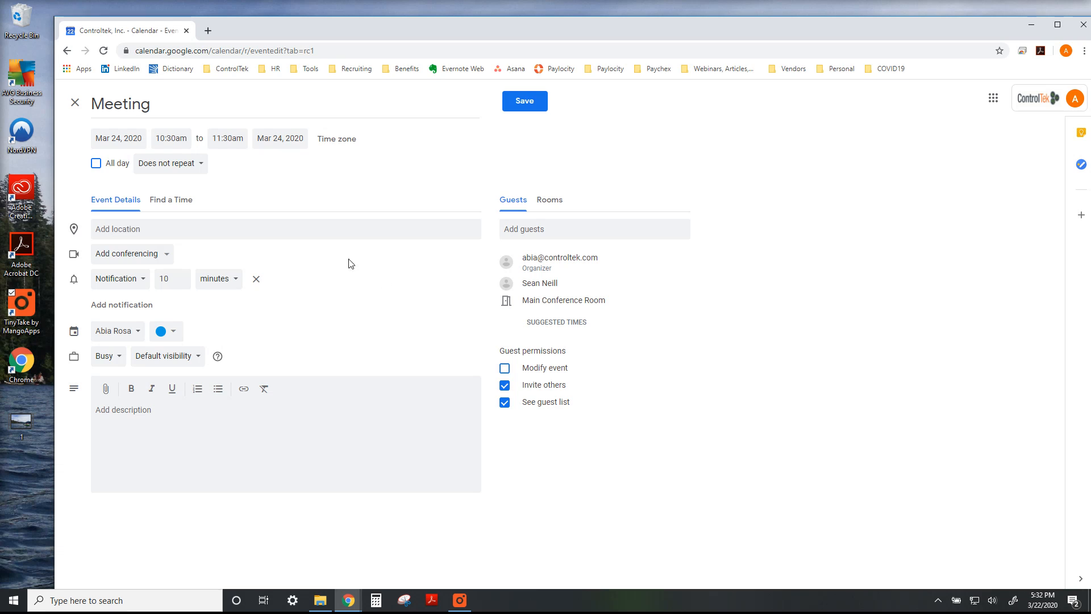
Add Hangouts Meet conferencing to the event and expand its joining details
click(169, 258)
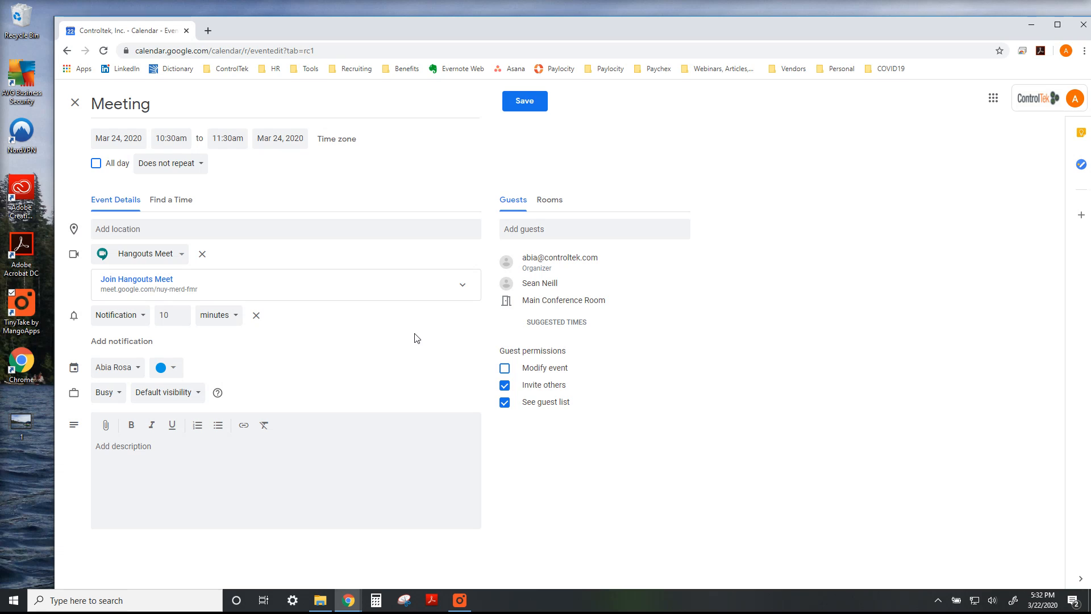
click(464, 286)
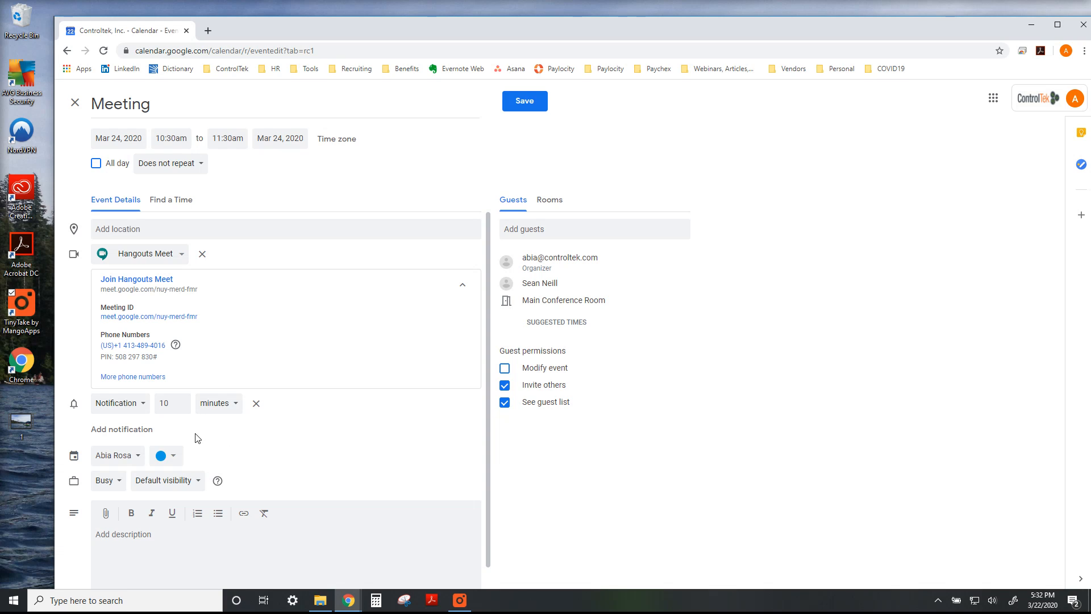
click(168, 401)
click(228, 409)
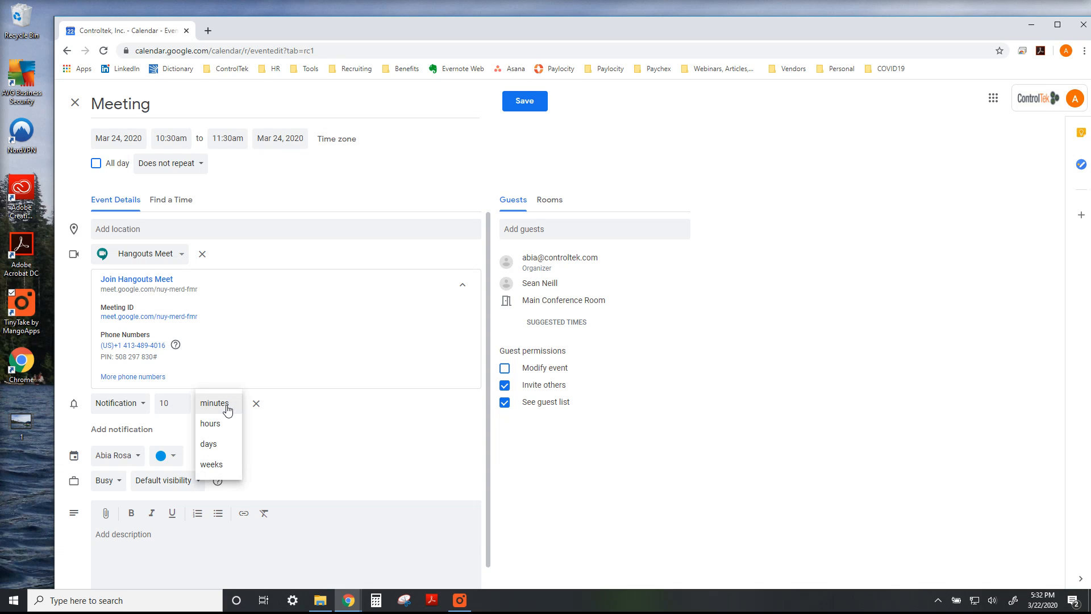
click(329, 439)
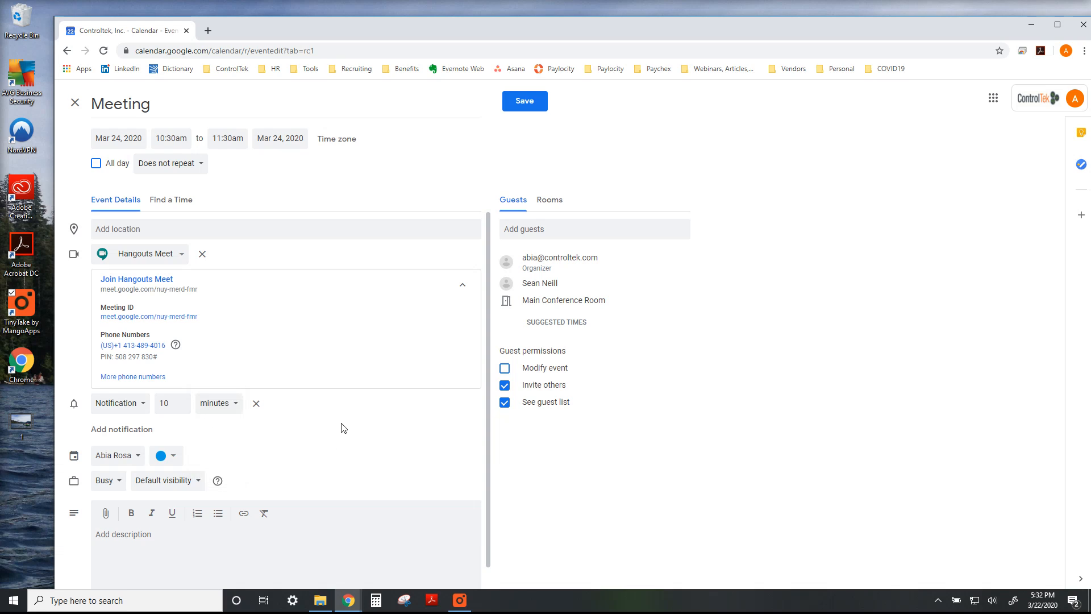
Enter the event description "In this meeting we will talk about stuff."
scroll(356, 424, down, 1)
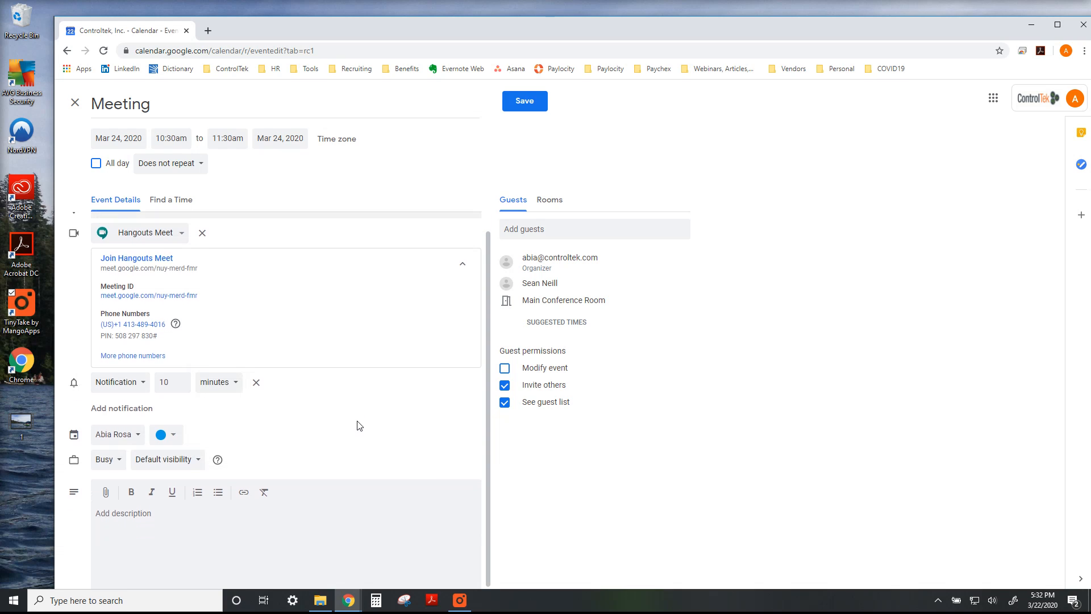
click(204, 531)
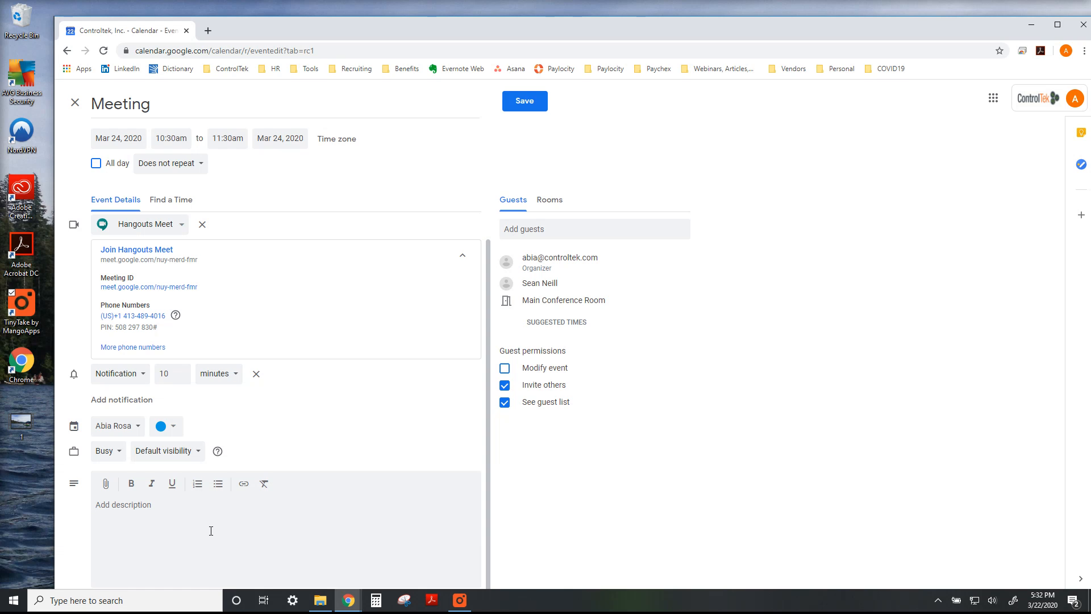
text(In this meeting we will talk about stuff.)
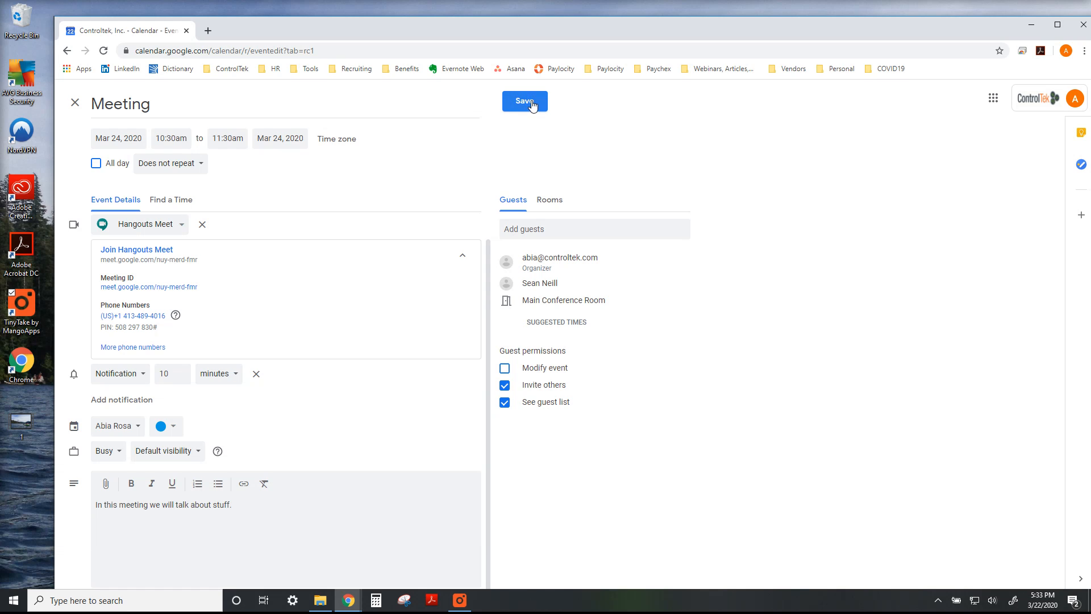
Save the event without sending invitation emails to the guests, and check the meeting in Tuesday's column of the week view
click(409, 103)
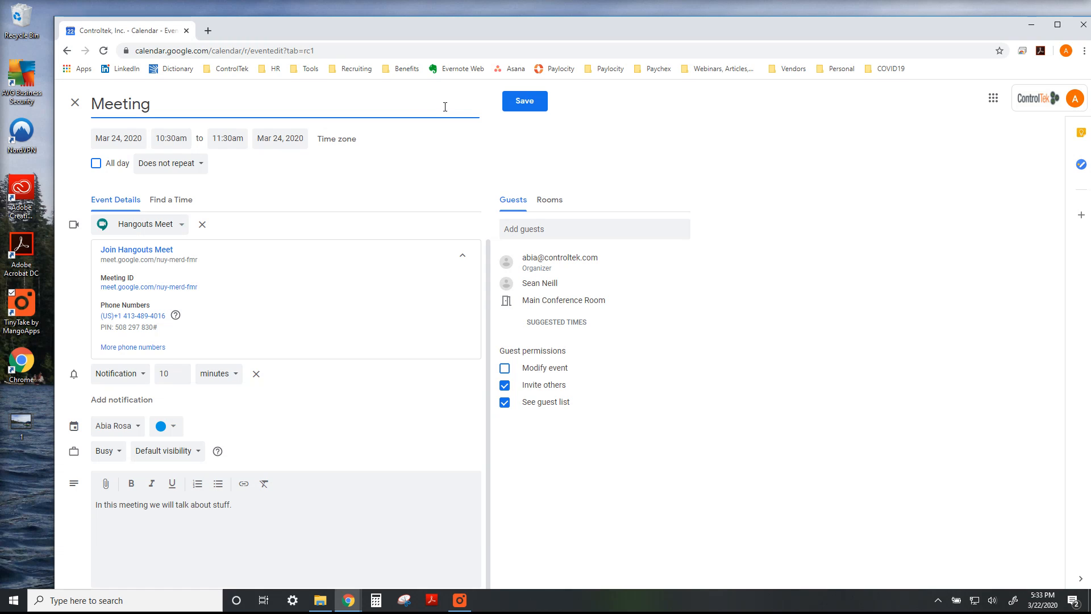
click(528, 107)
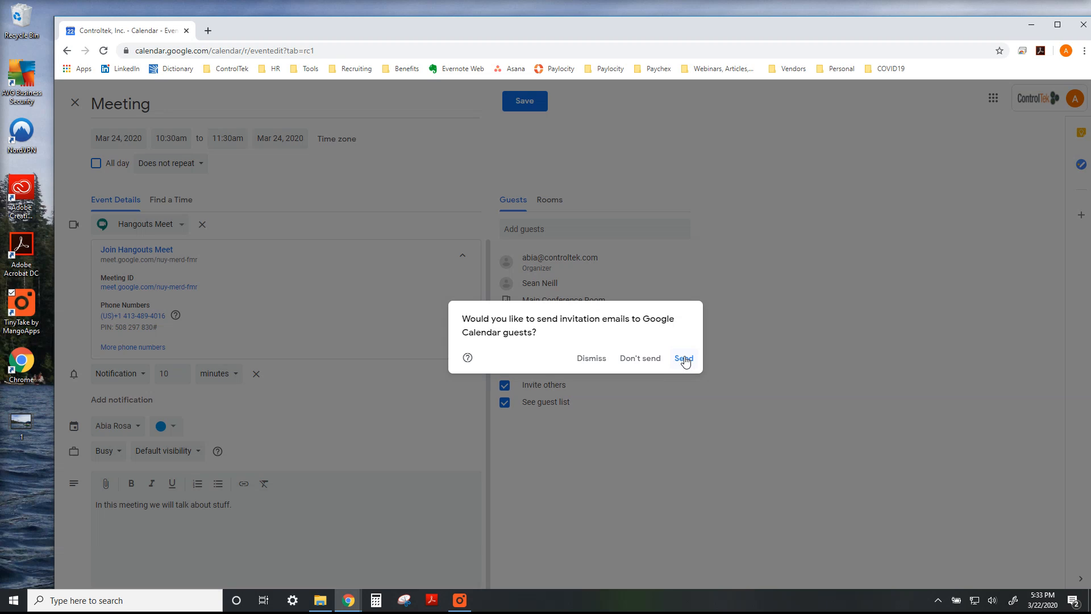
click(634, 363)
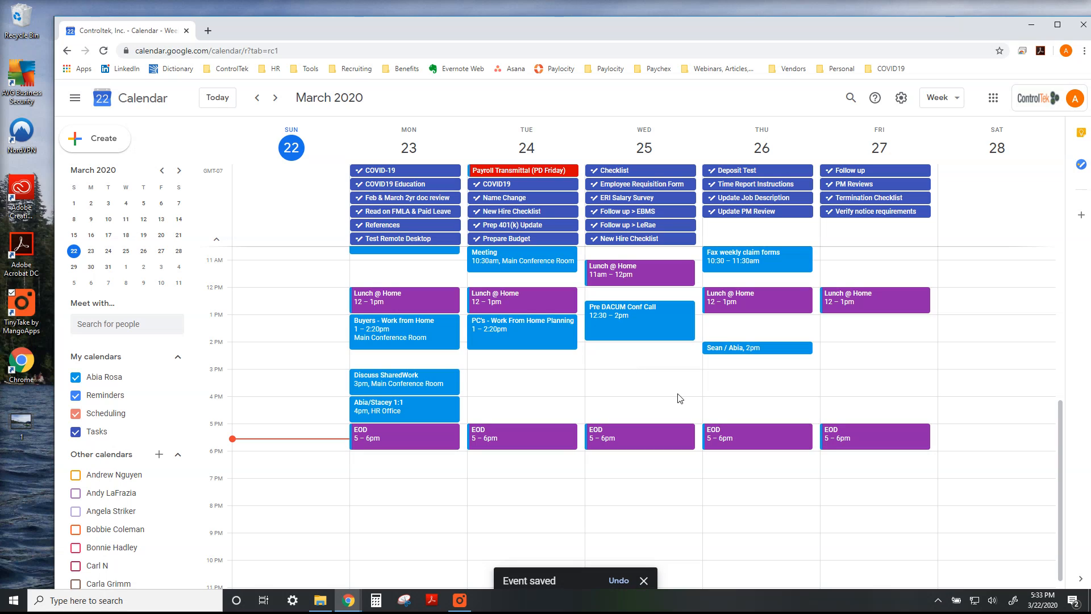
scroll(680, 398, up, 1)
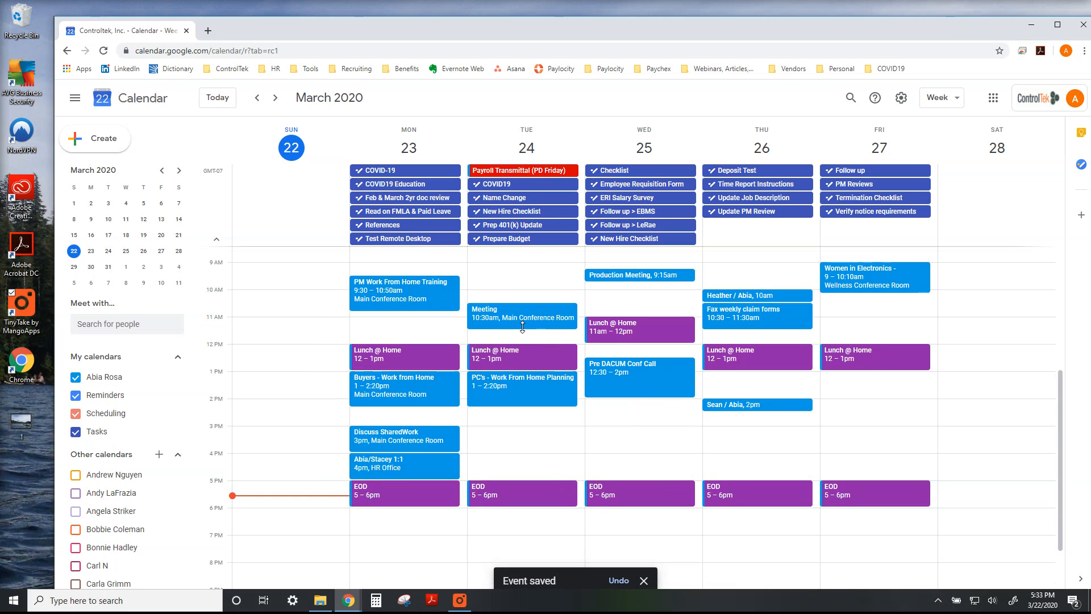